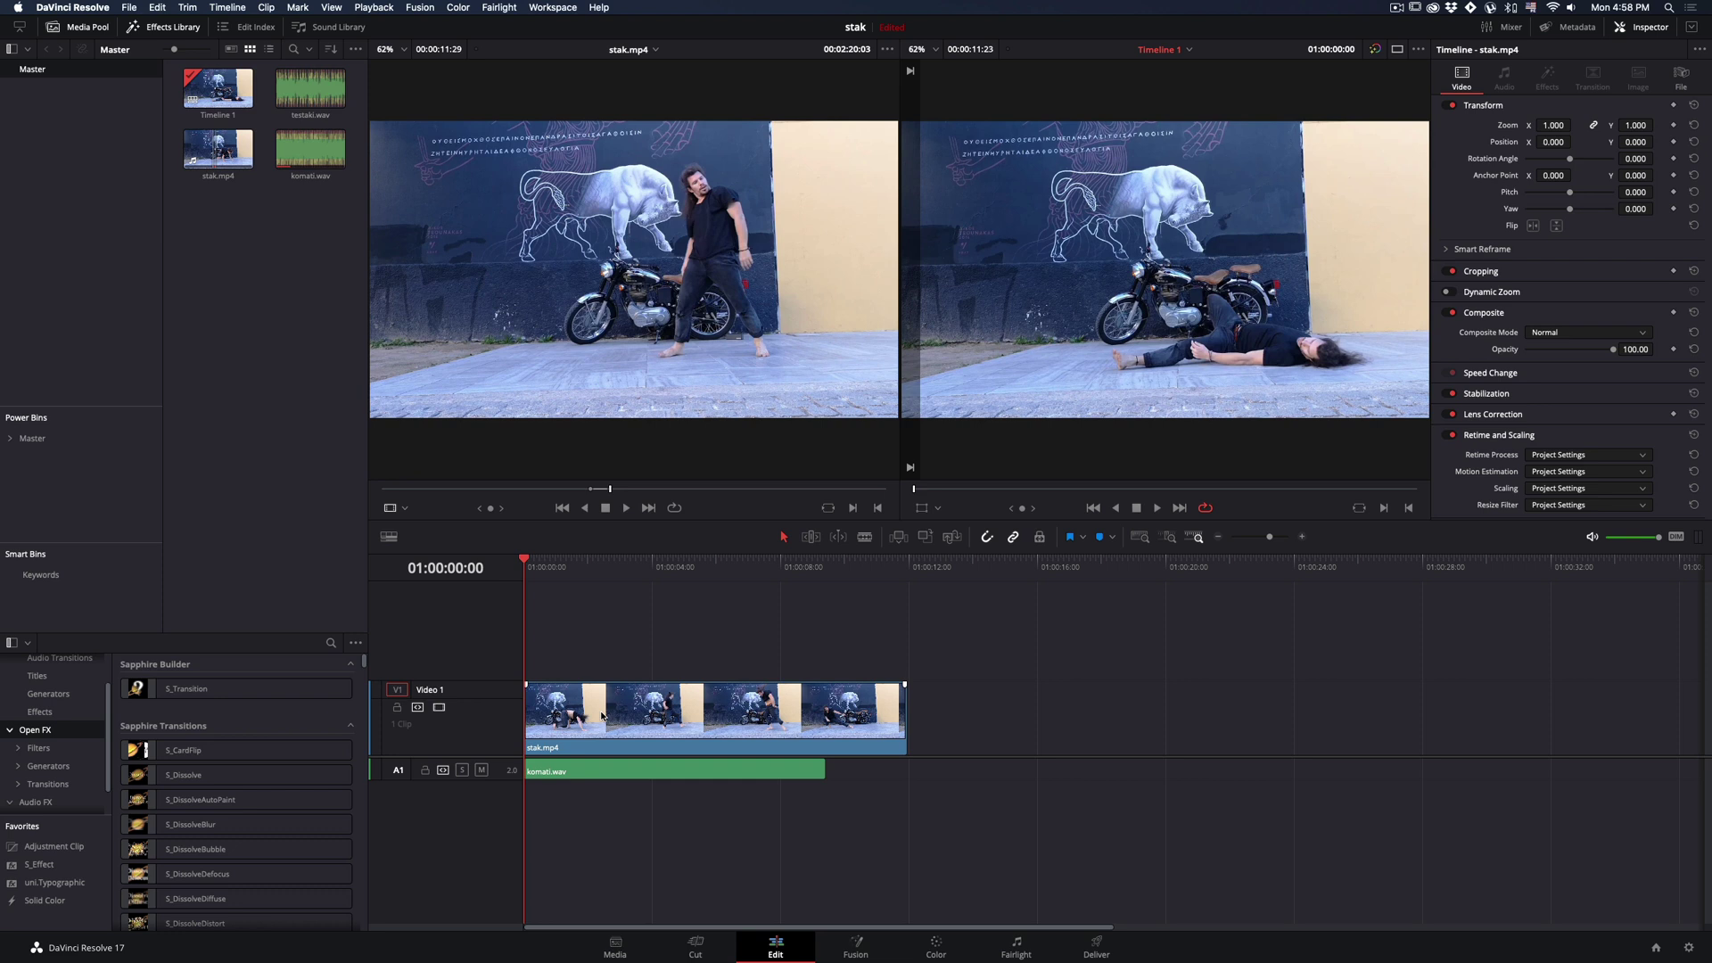
# - Change the stak.mp4 clip's speed to 50% with Ripple sequence enabled
pyautogui.rightClick(601, 712)
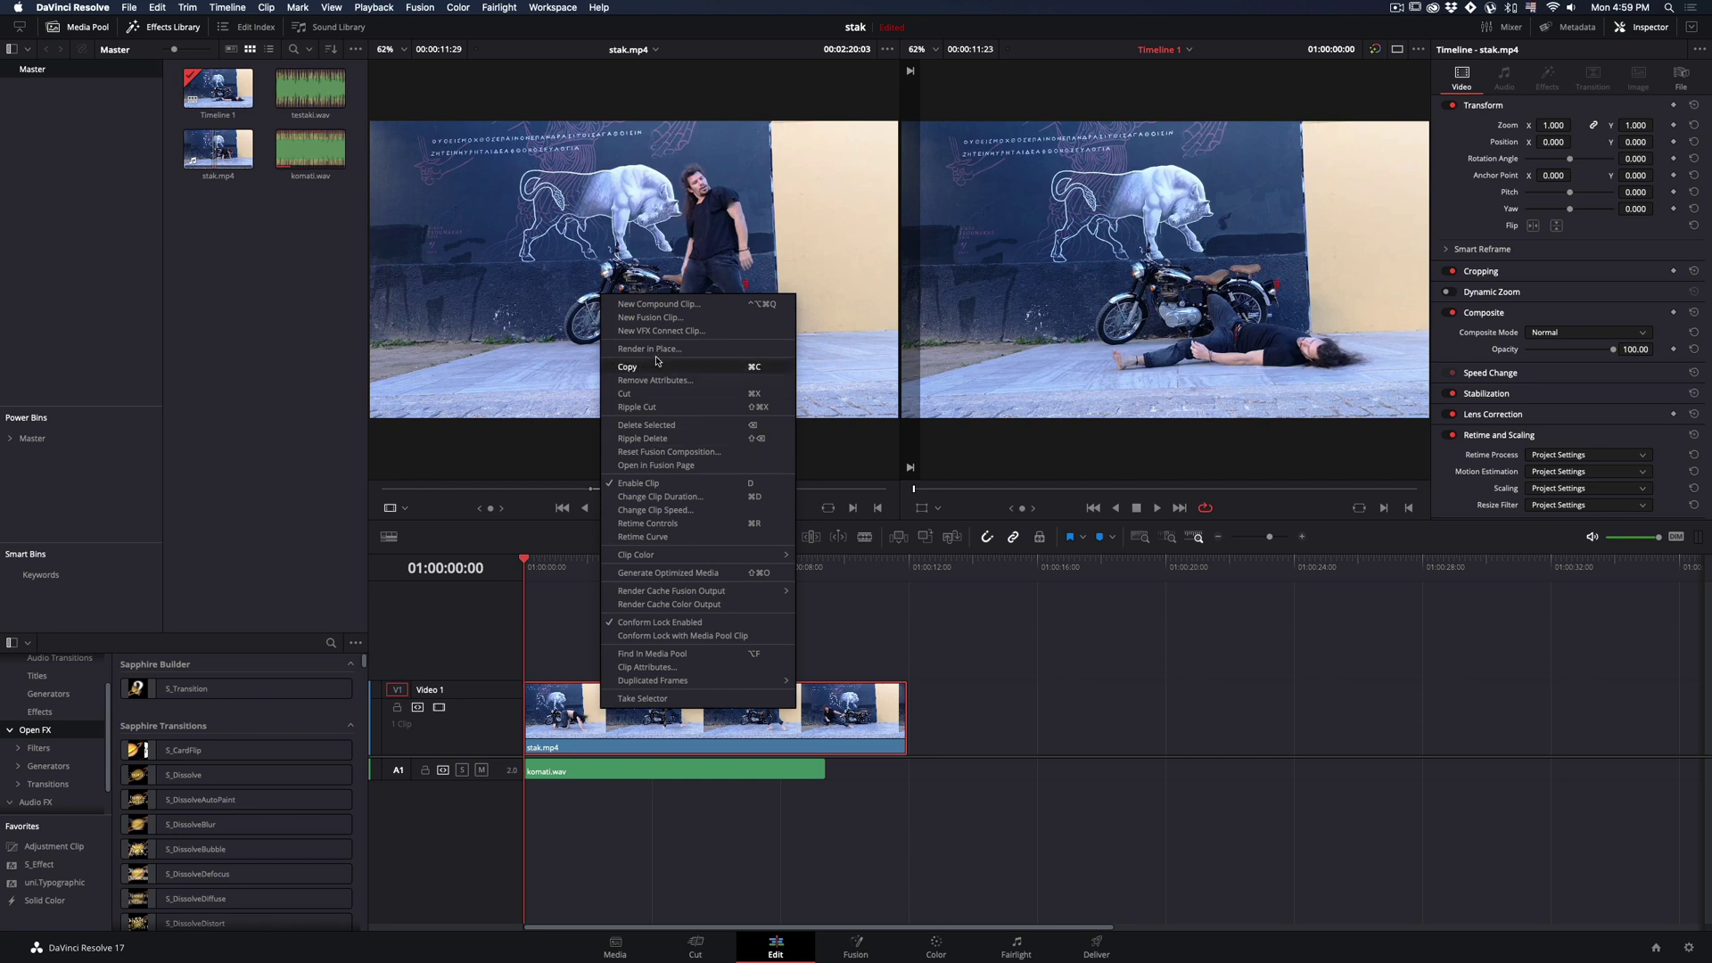
pyautogui.click(699, 511)
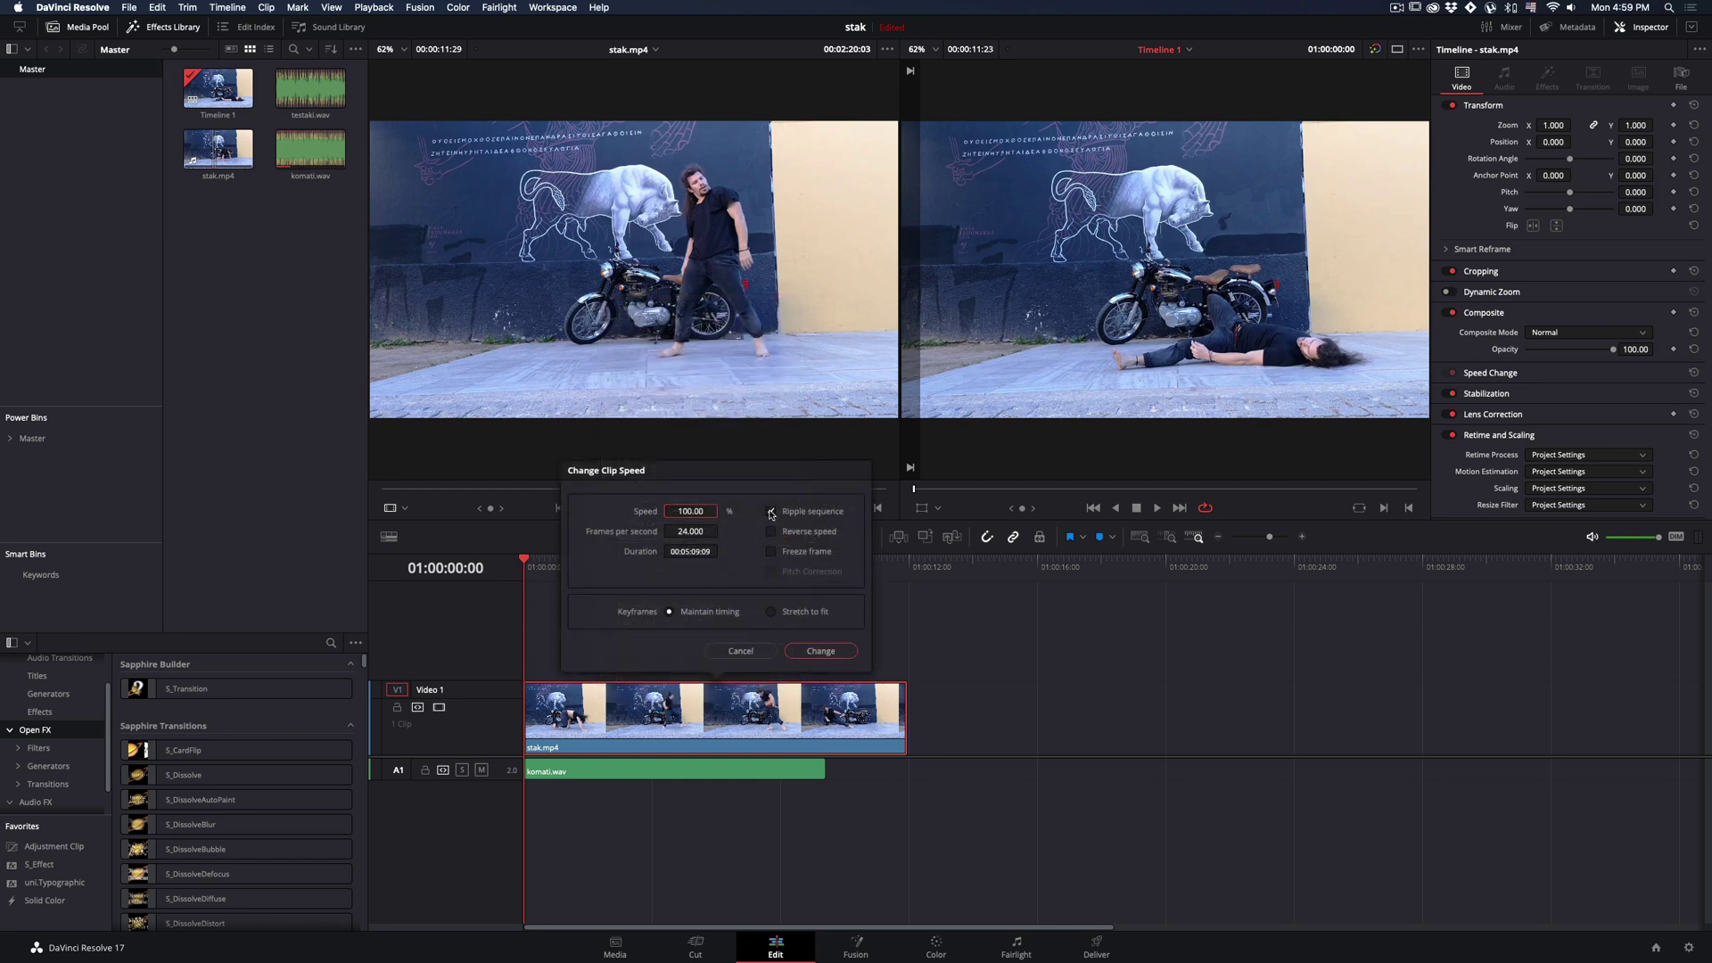
pyautogui.click(770, 511)
pyautogui.doubleClick(694, 512)
pyautogui.write('50')
pyautogui.click(819, 651)
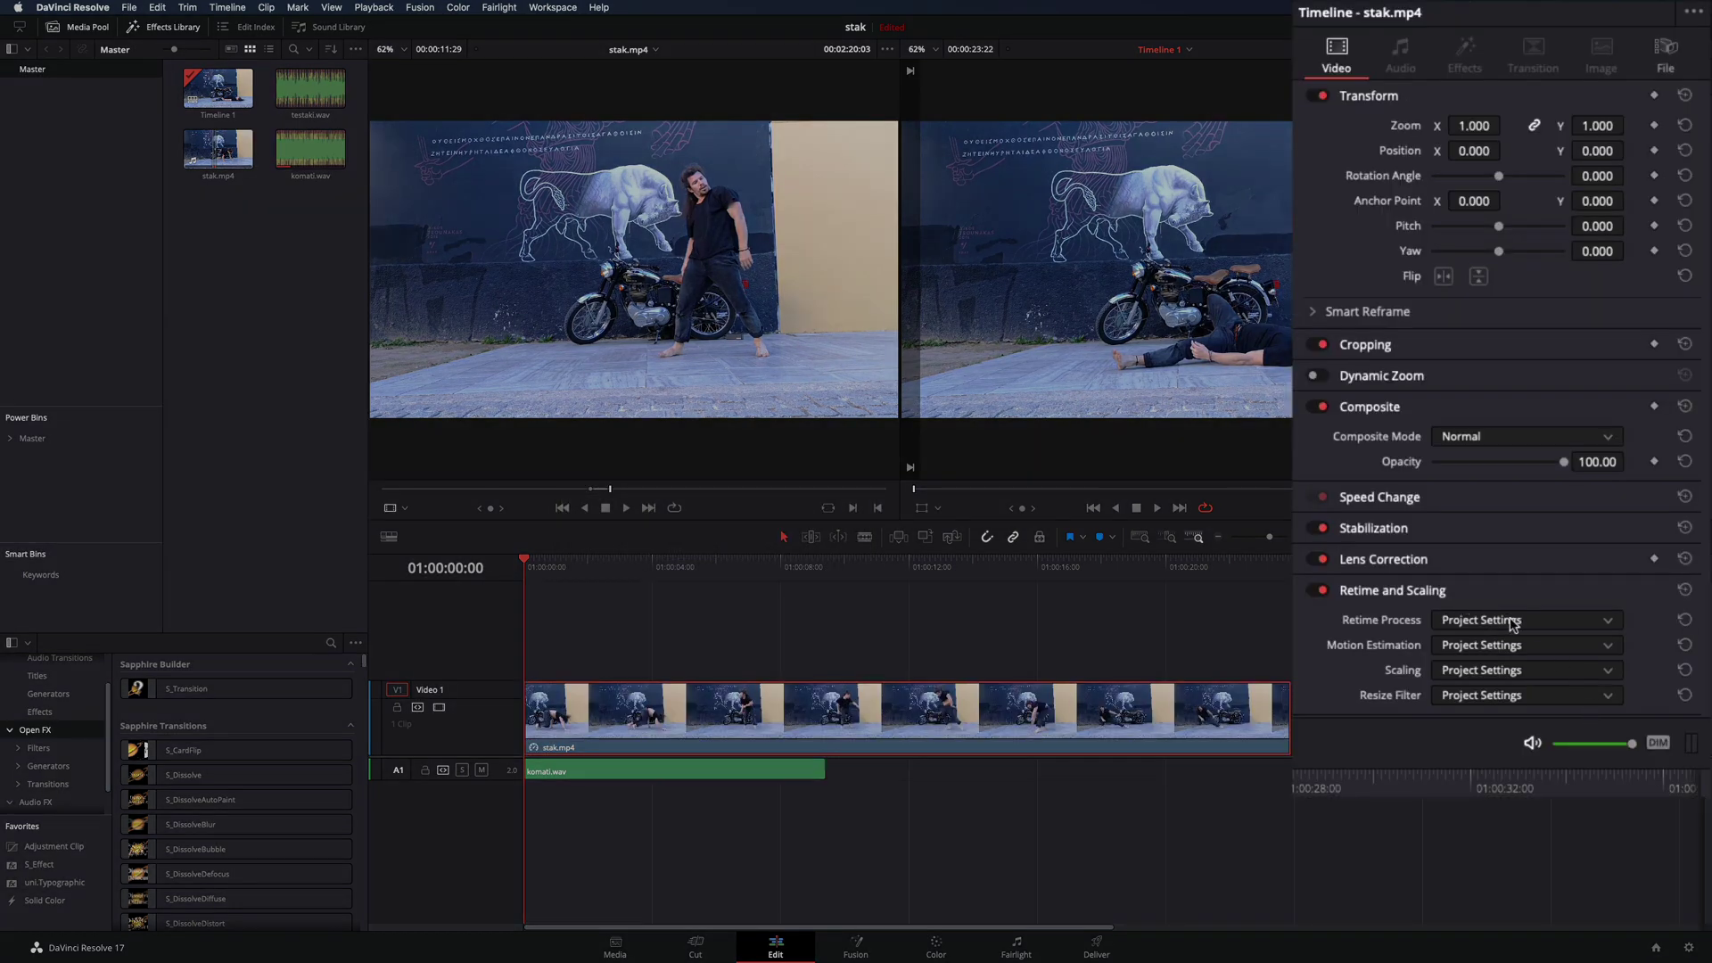
# - Set the clip's Retime Process to Optical Flow and show the Motion Estimation choices
pyautogui.click(1516, 620)
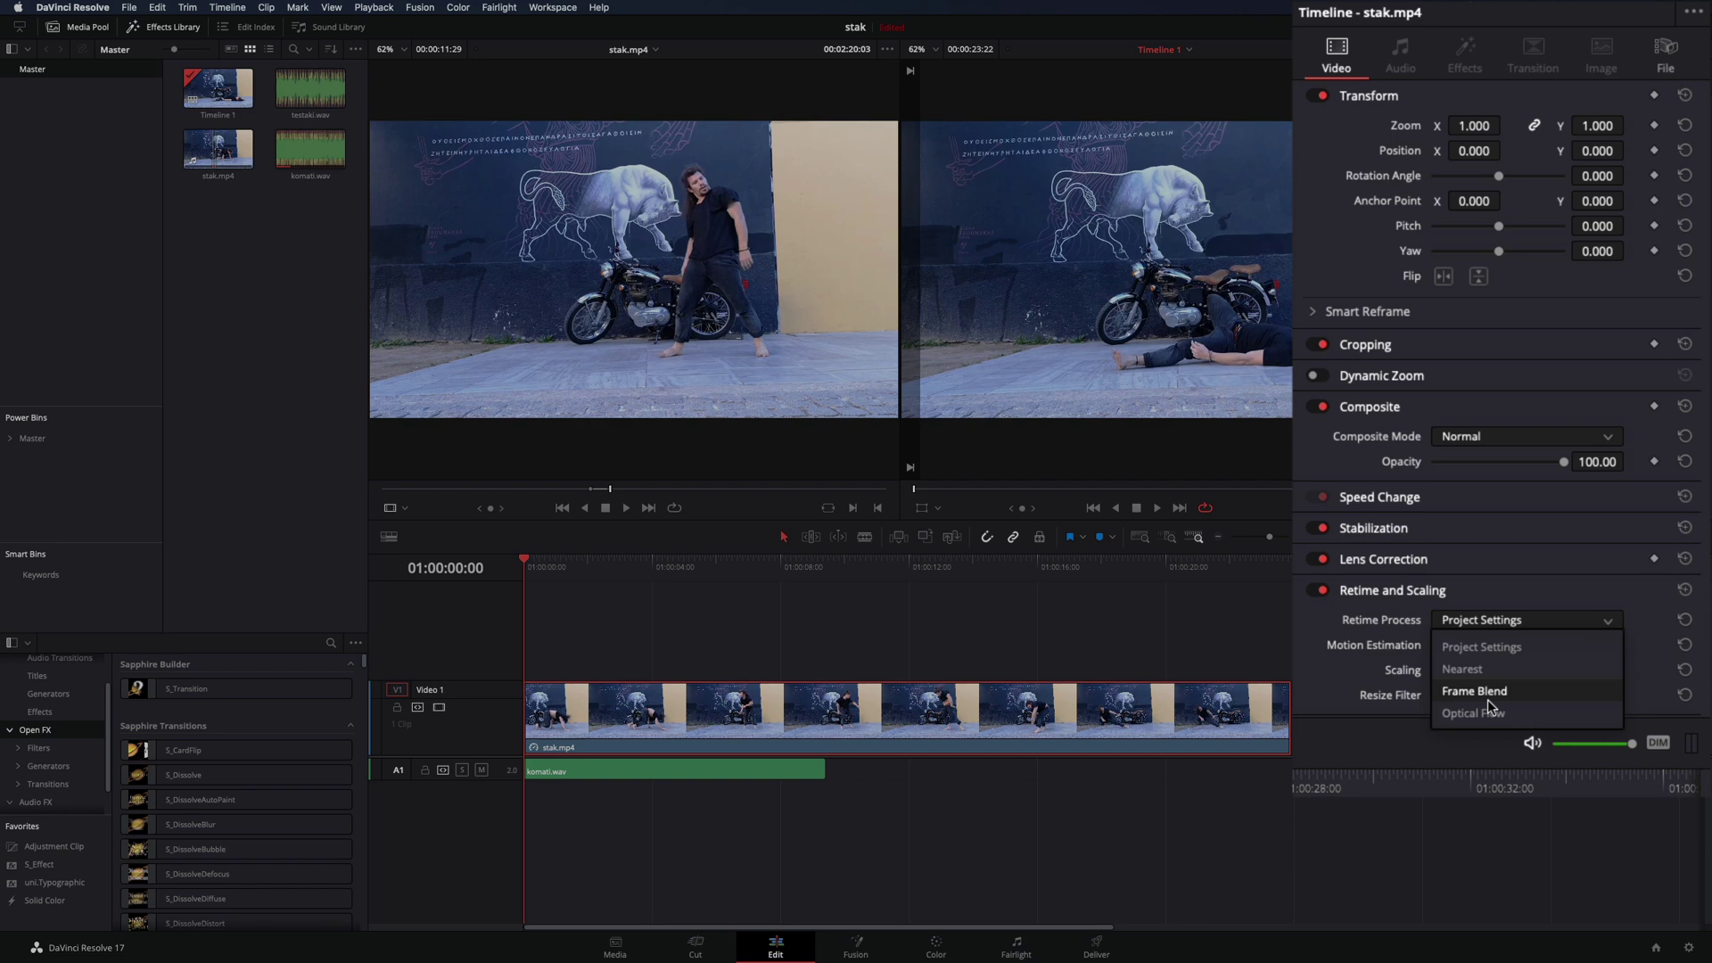
pyautogui.click(1474, 713)
pyautogui.click(1508, 646)
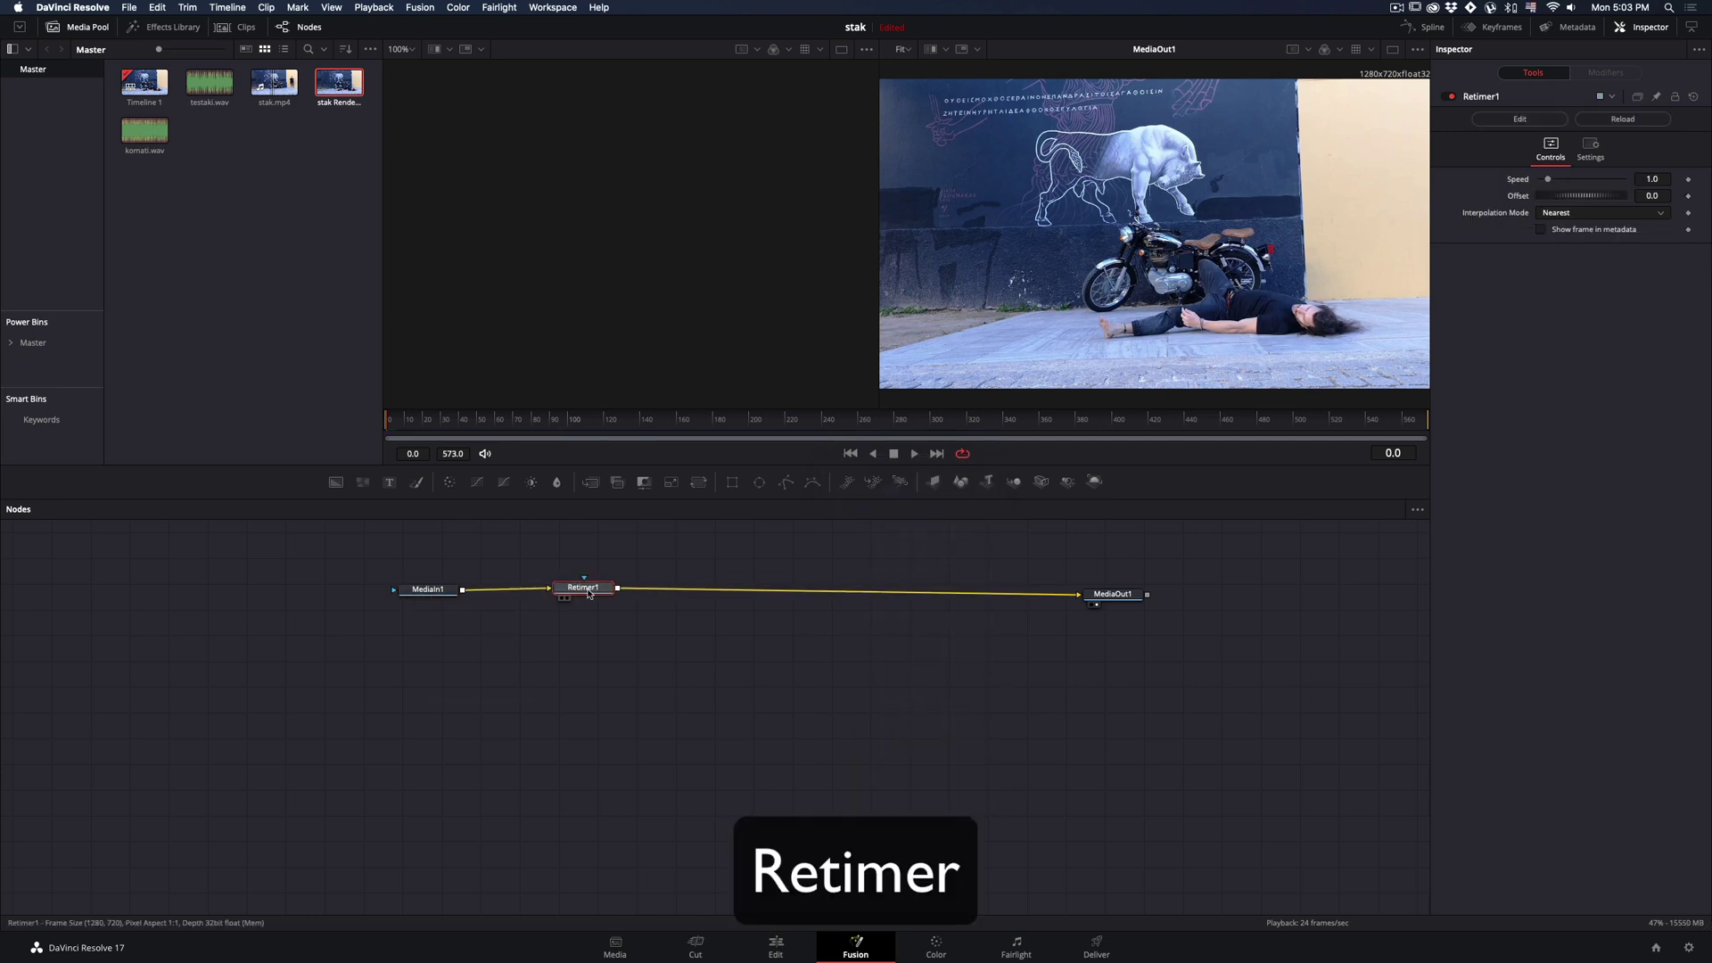
pyautogui.moveTo(1475, 290)
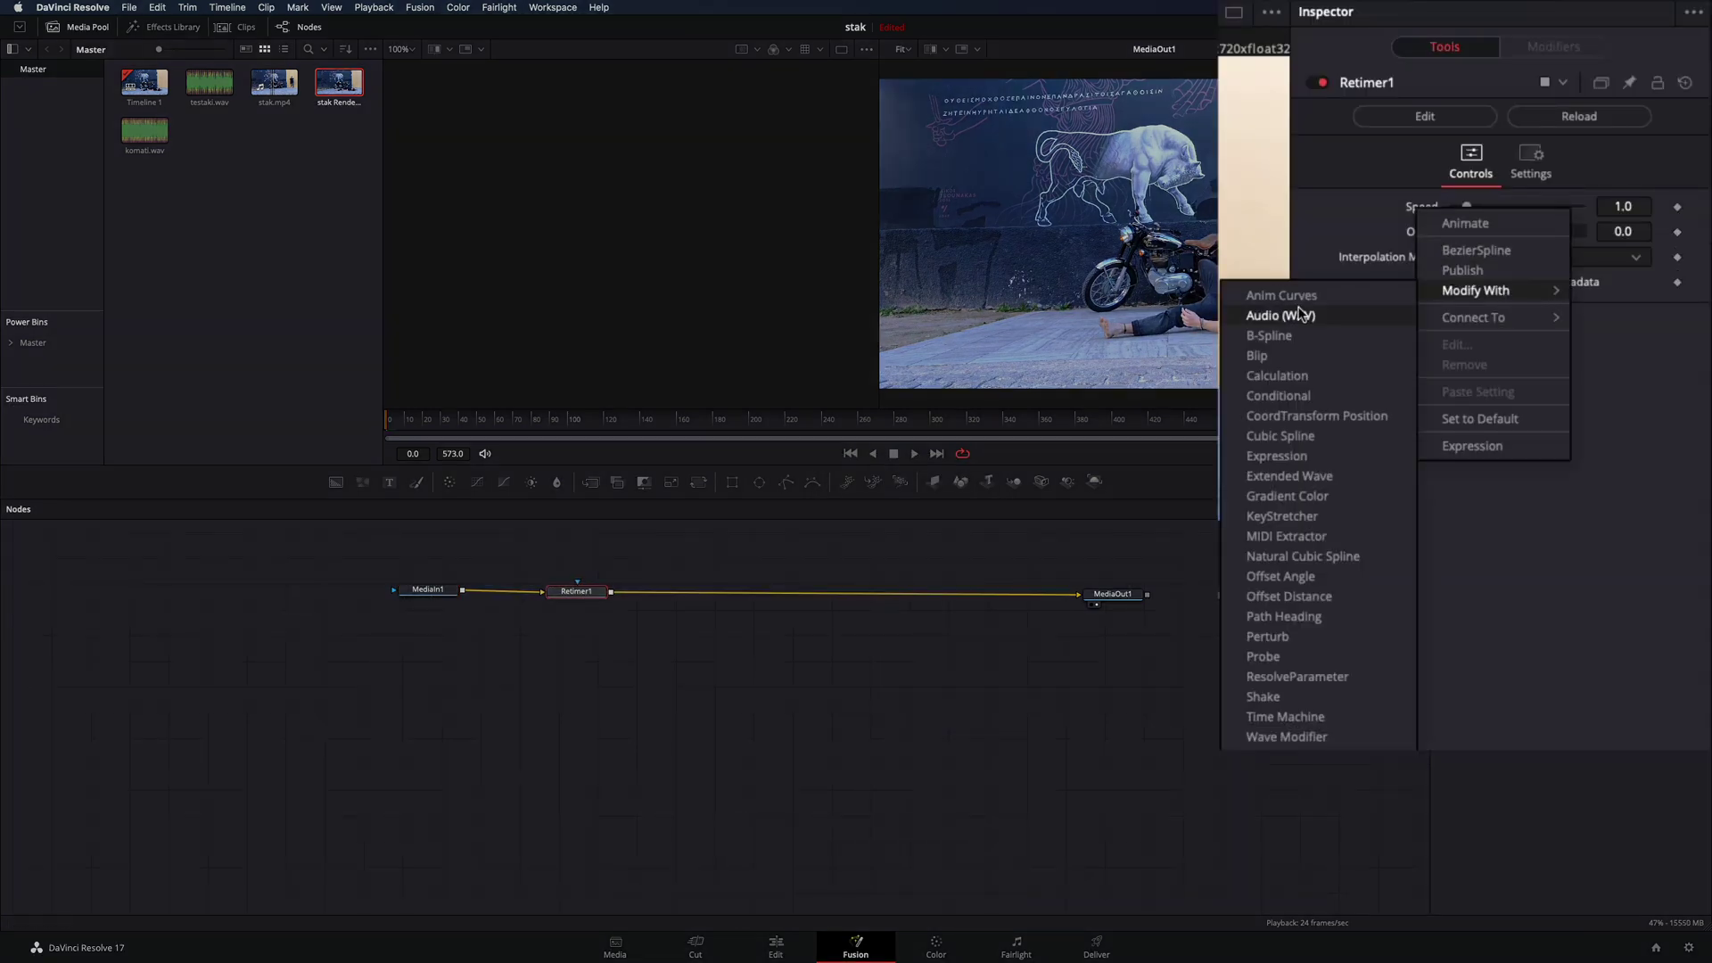
# - Load komati.wav into the AudioWAV1 modifier and set its Amplitude Scale to 8.0
pyautogui.click(1282, 315)
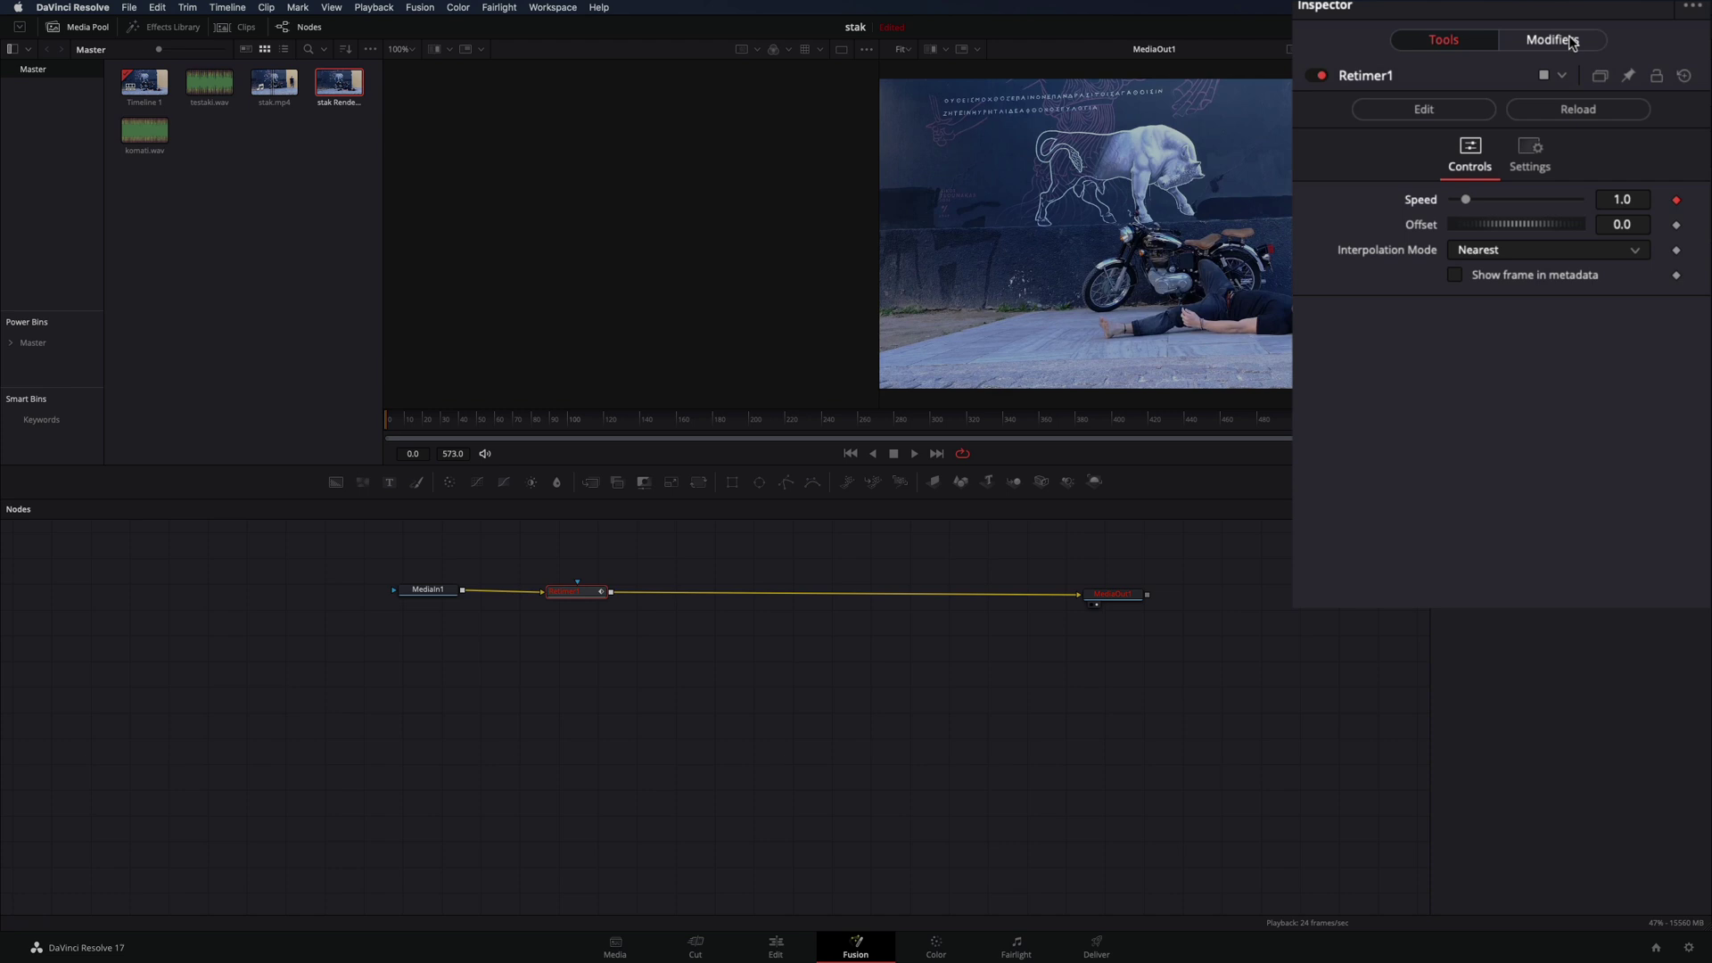
pyautogui.click(1552, 38)
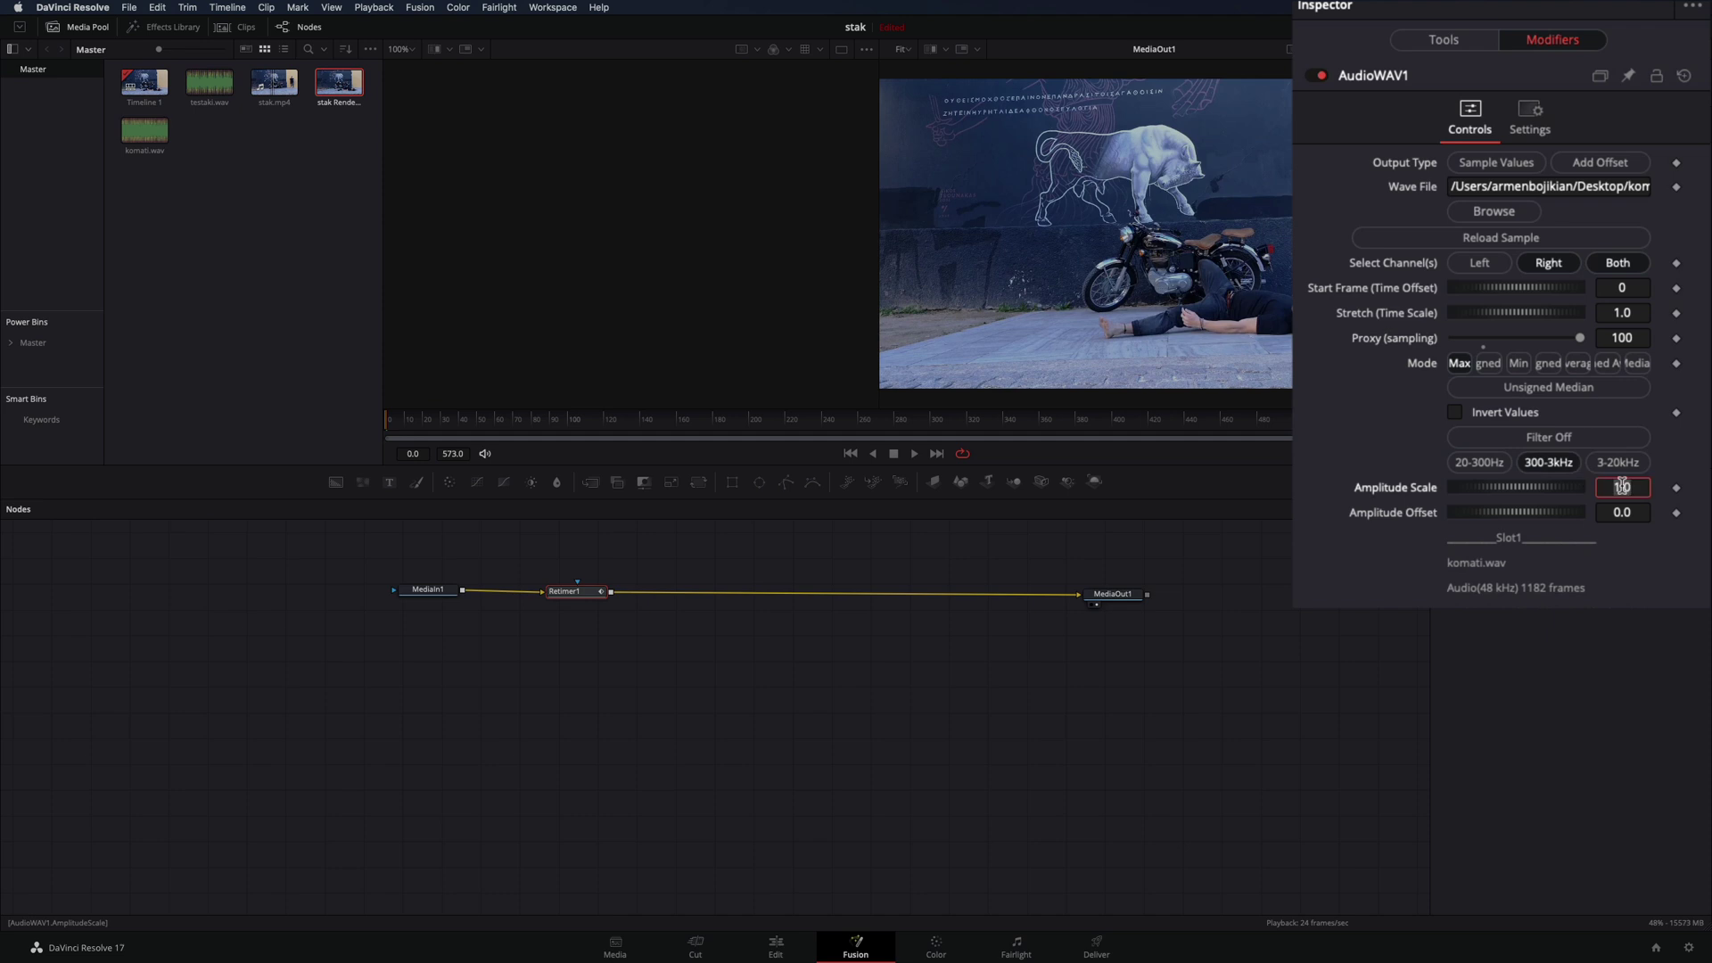
pyautogui.write('8')
pyautogui.press('Return')
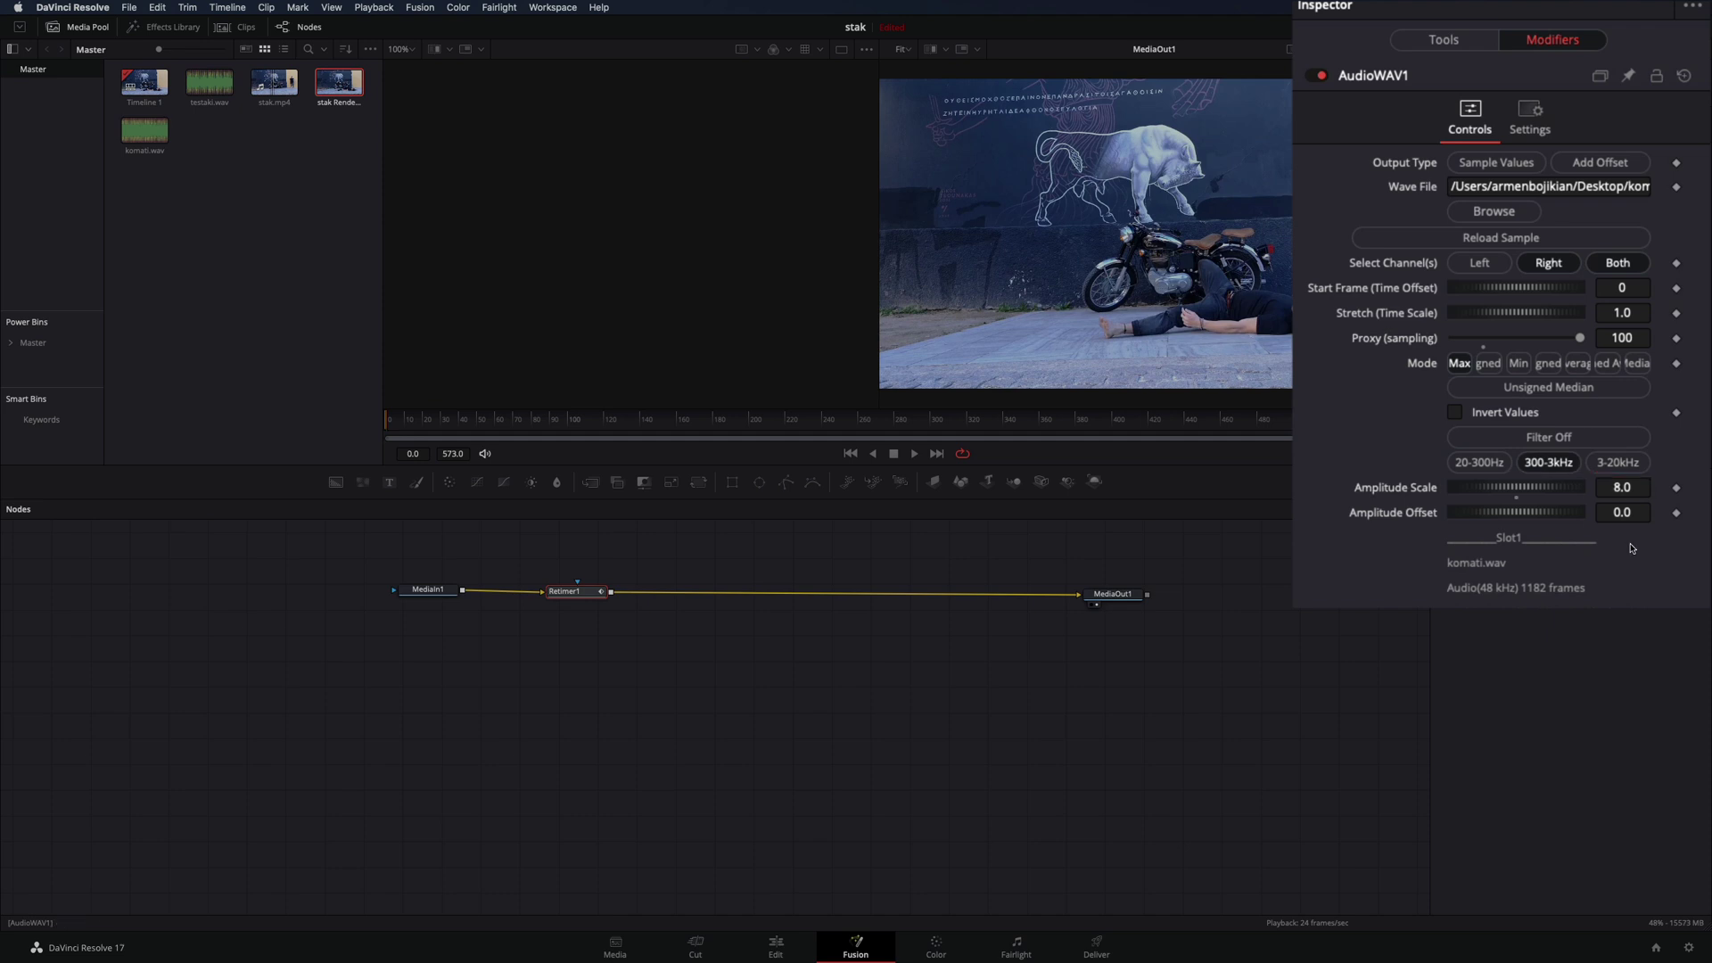